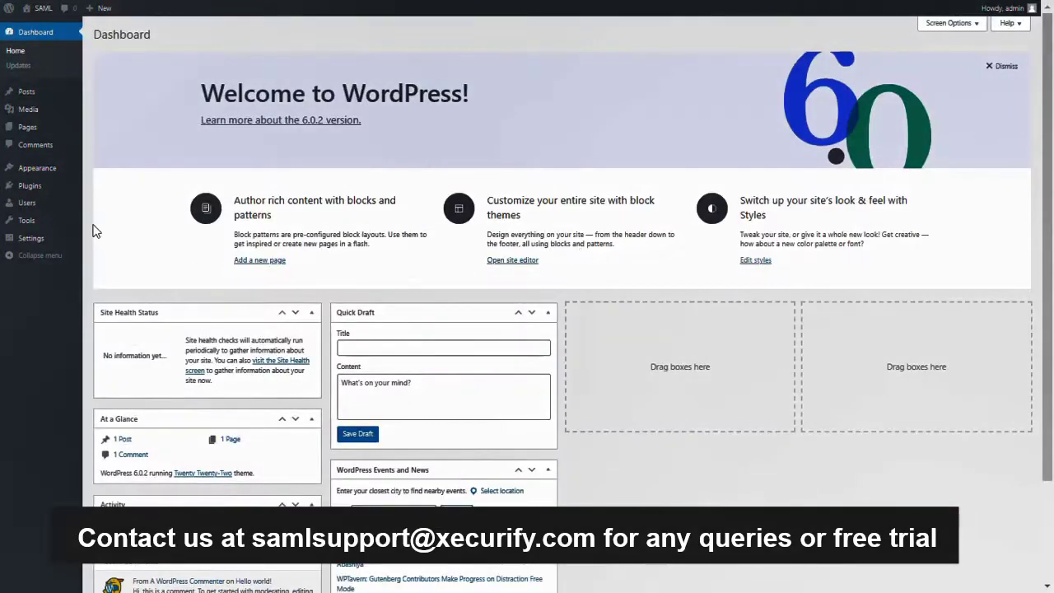
Step: Search the plugin directory for 'SAML' and install the miniOrange SAML Single Sign On plugin
{"action": "mouse_move", "coordinate": [30, 185]}
{"action": "left_click", "coordinate": [53, 190]}
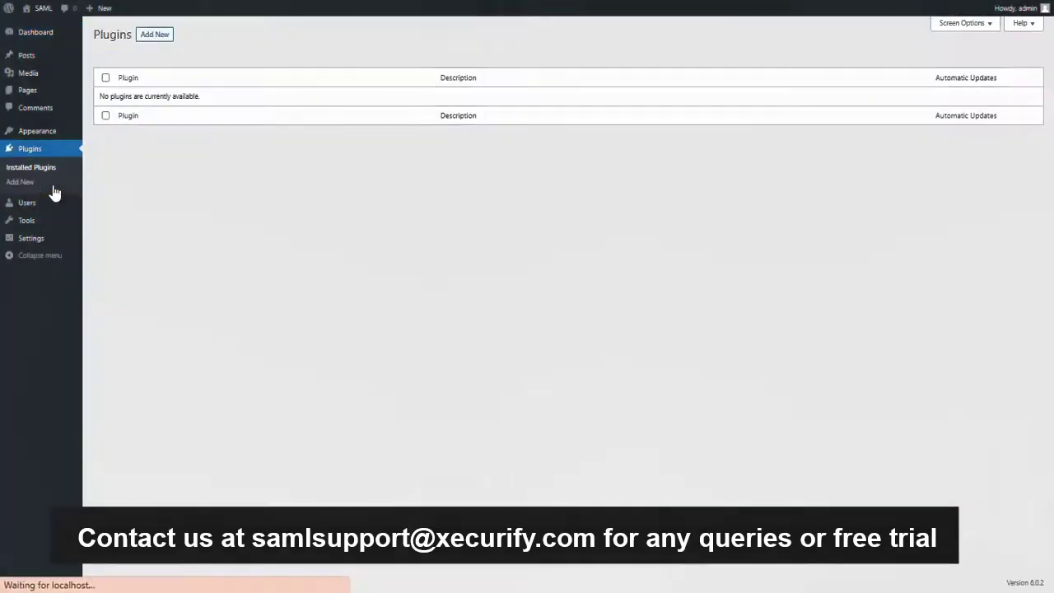
{"action": "left_click", "coordinate": [153, 43]}
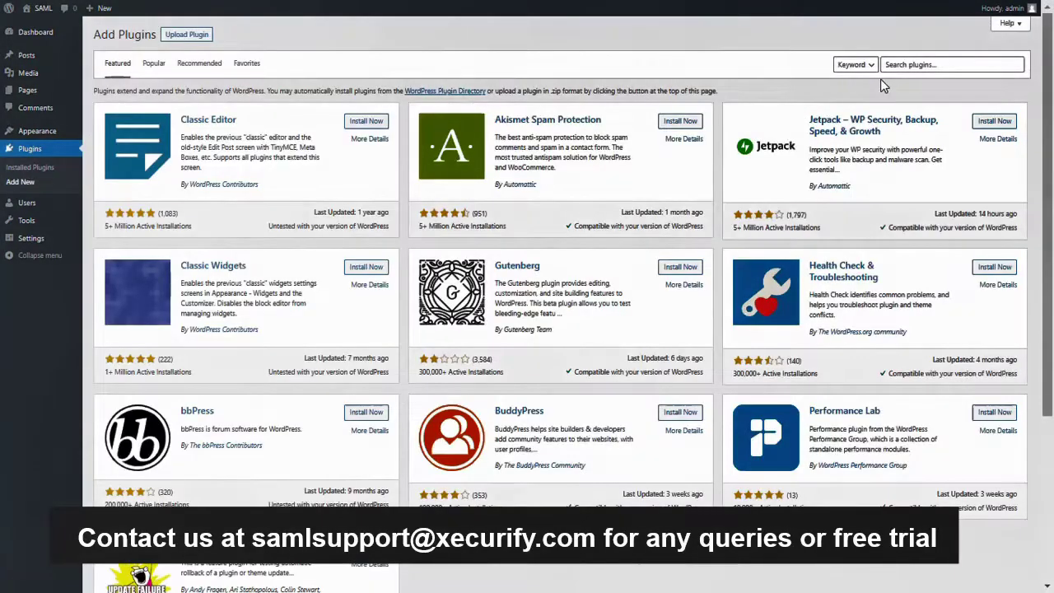
{"action": "type", "text": "SAML"}
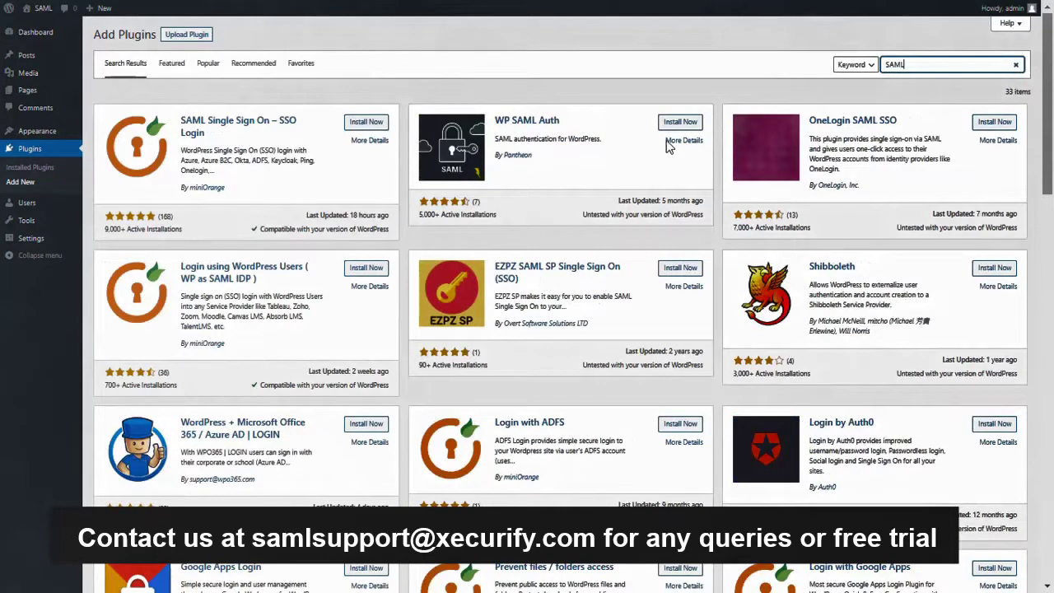
{"action": "left_click", "coordinate": [366, 129]}
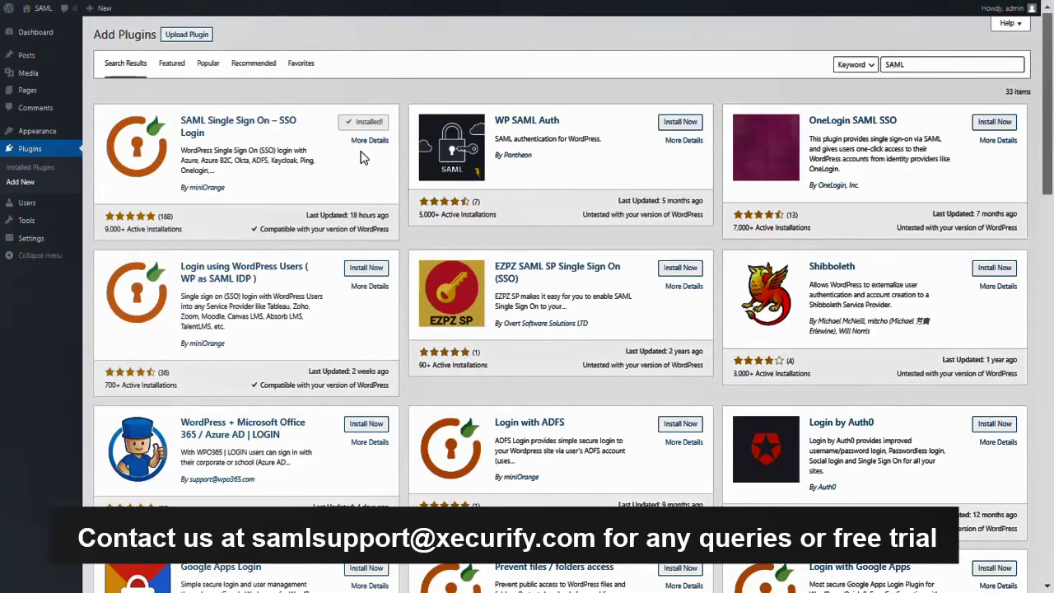
Step: Open the miniOrange SAML setup page and select Azure AD as the identity provider
{"action": "left_click", "coordinate": [370, 123]}
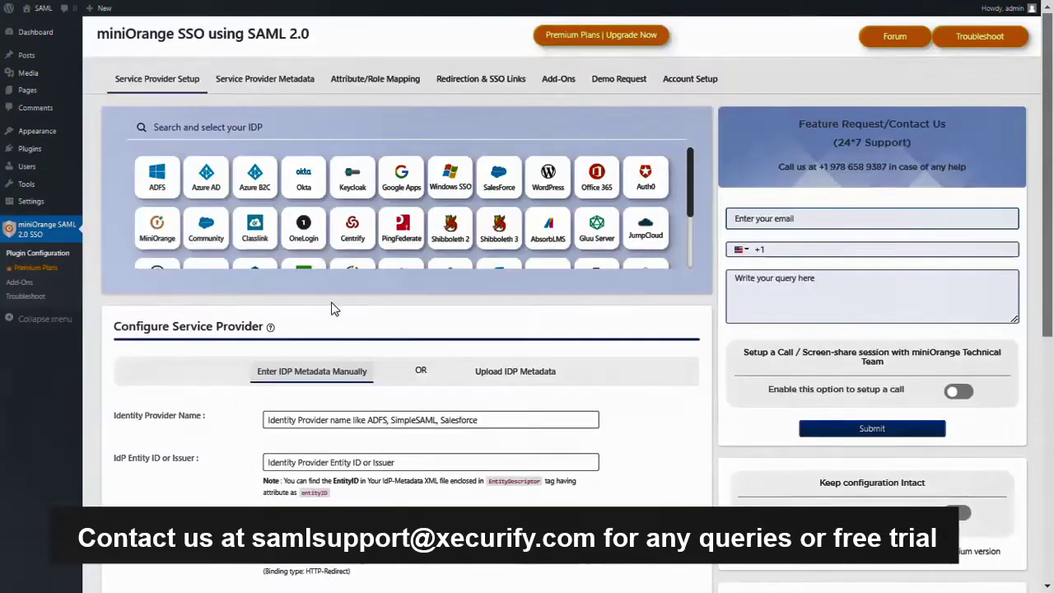
{"action": "left_click", "coordinate": [207, 189]}
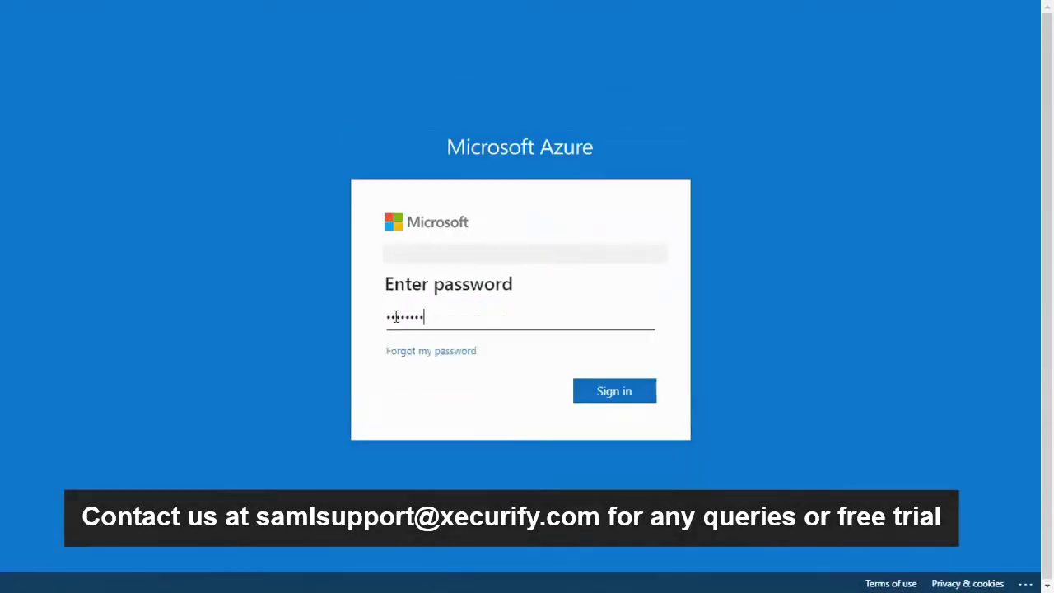
Step: Sign in to the Azure portal with the account password and go to Azure Active Directory
{"action": "type", "text": "••••"}
{"action": "left_click", "coordinate": [615, 393]}
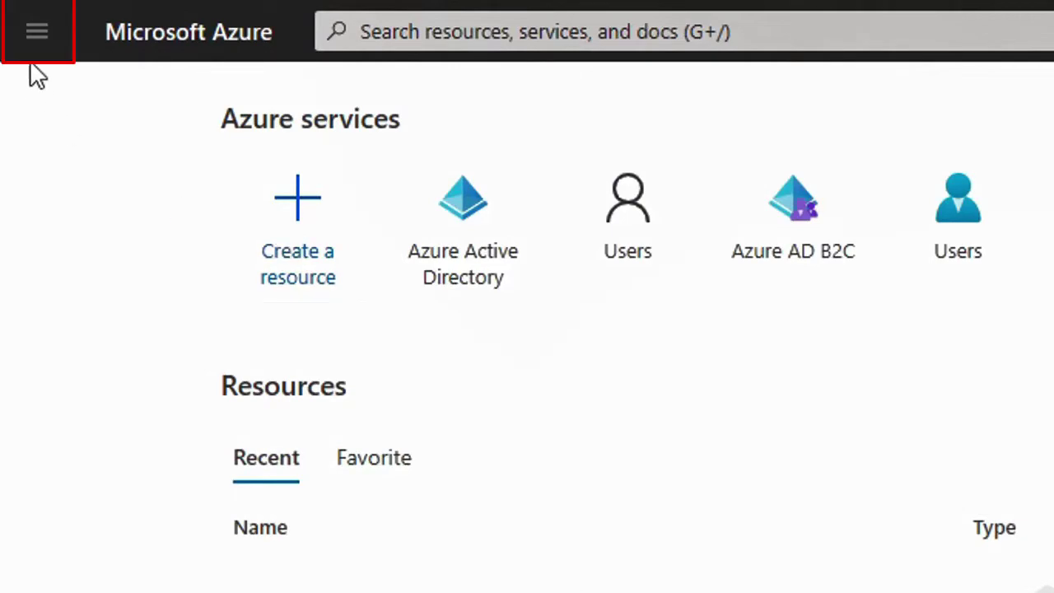
{"action": "left_click", "coordinate": [40, 37]}
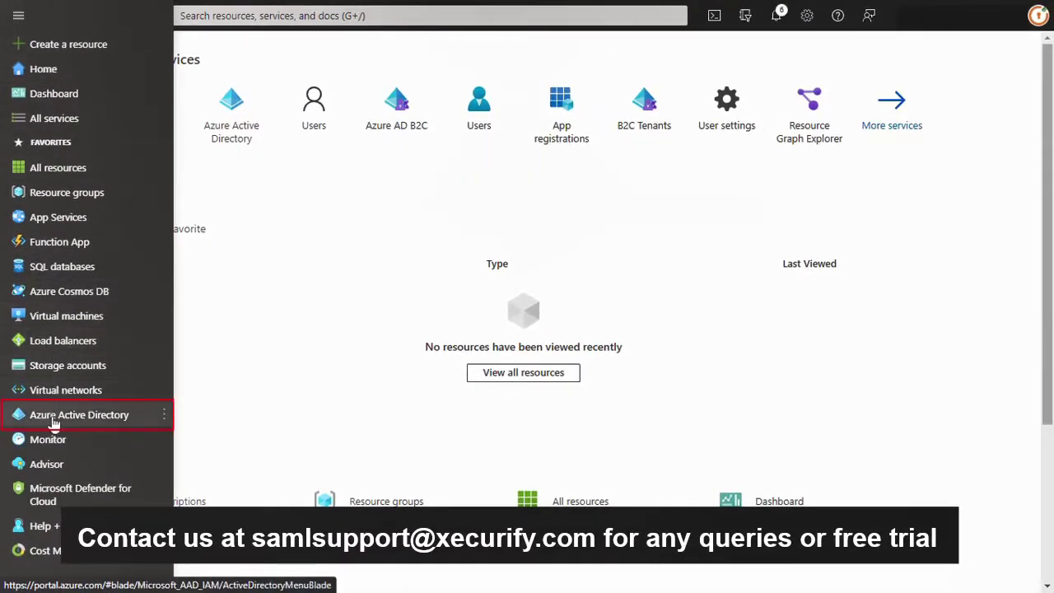
{"action": "left_click", "coordinate": [51, 414]}
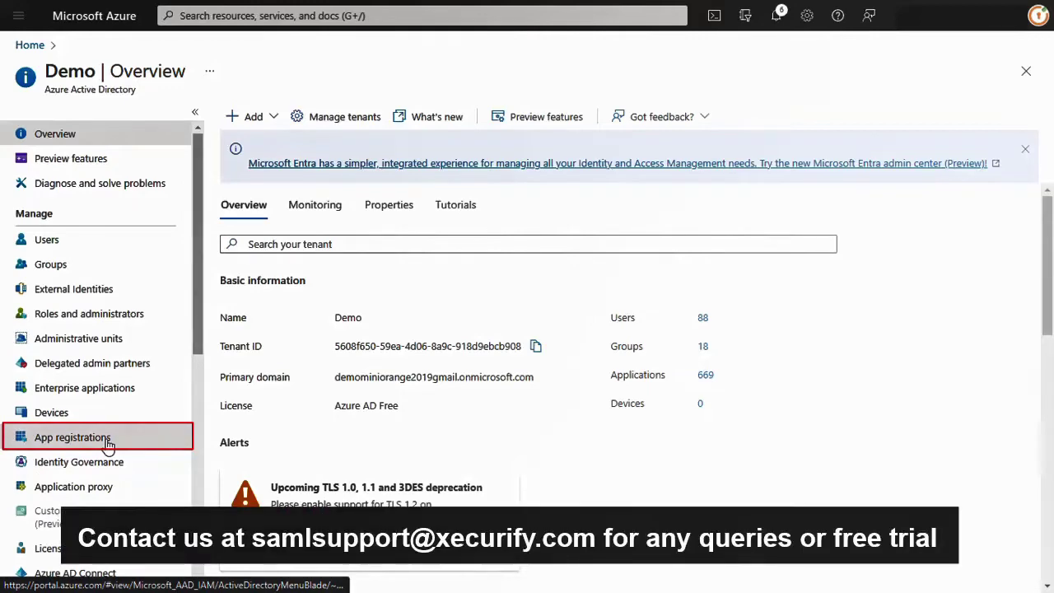
Step: Draft a new app registration named 'WP SAML APP' with Web as the redirect platform
{"action": "left_click", "coordinate": [107, 445]}
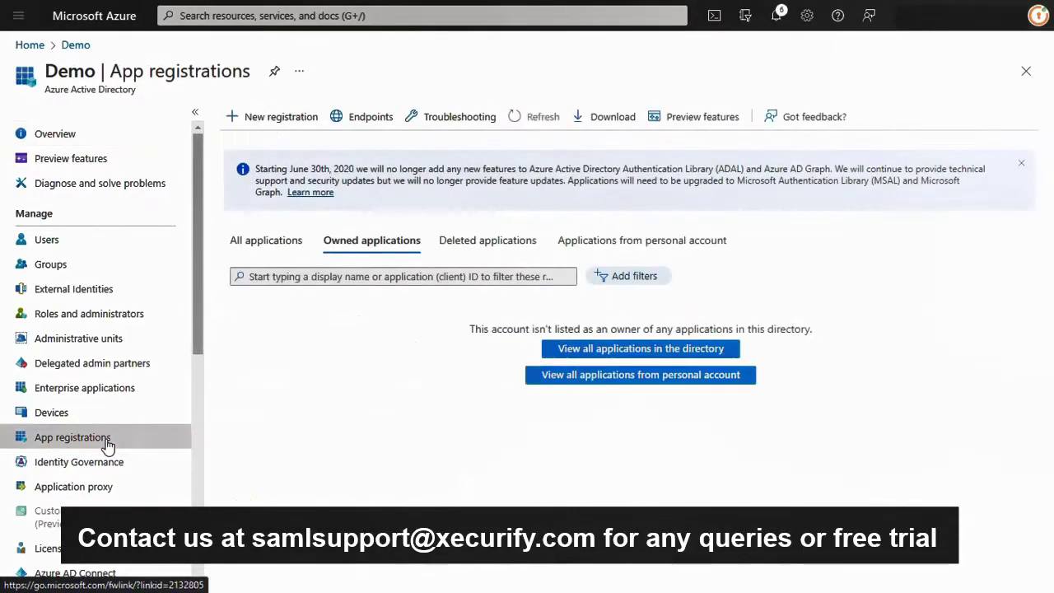
{"action": "left_click", "coordinate": [281, 122]}
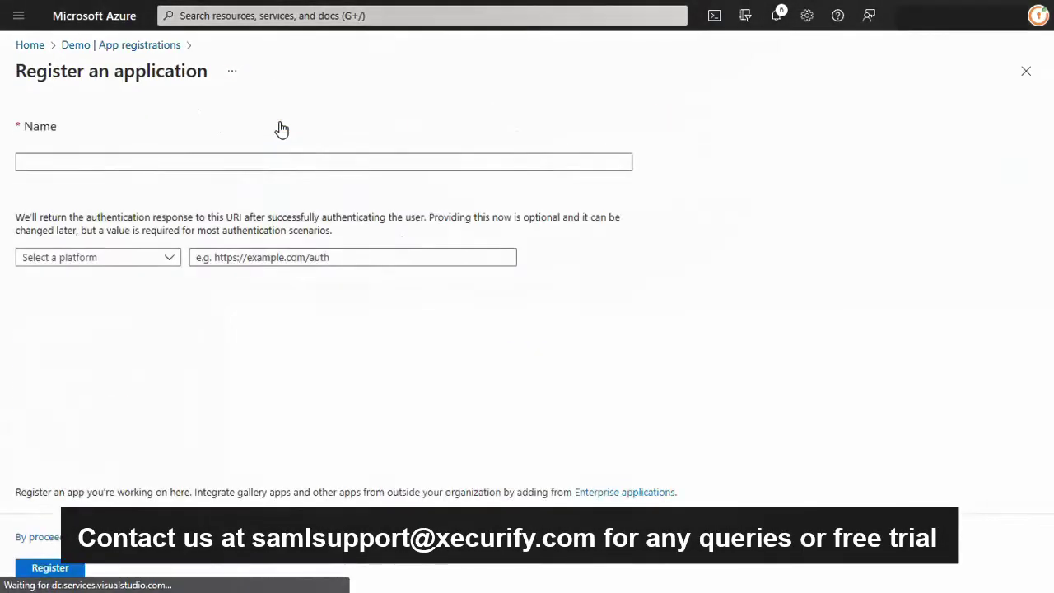
{"action": "type", "text": "WP SAML APP"}
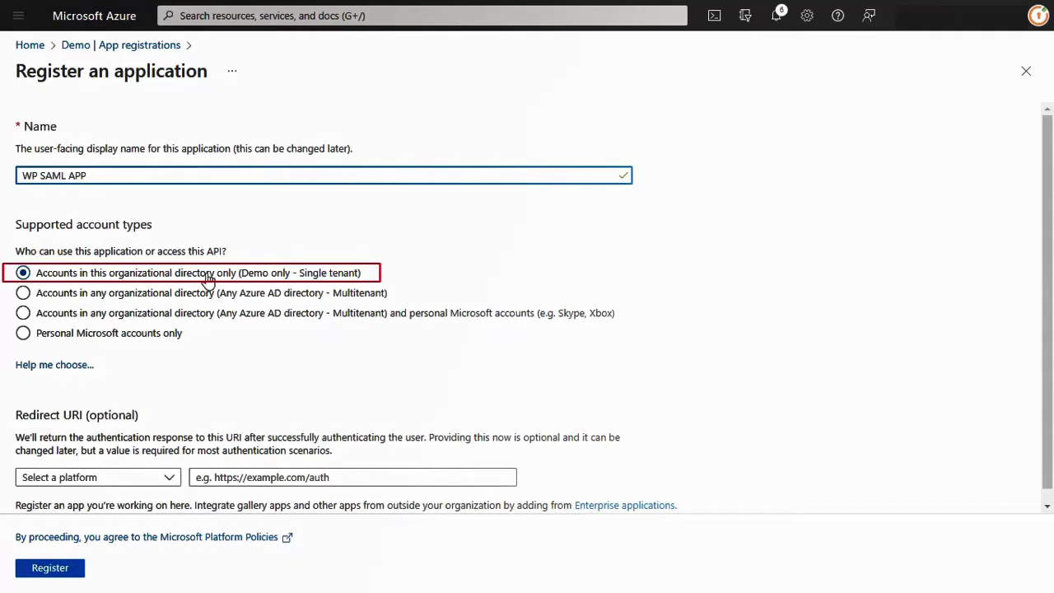
{"action": "left_click", "coordinate": [166, 479]}
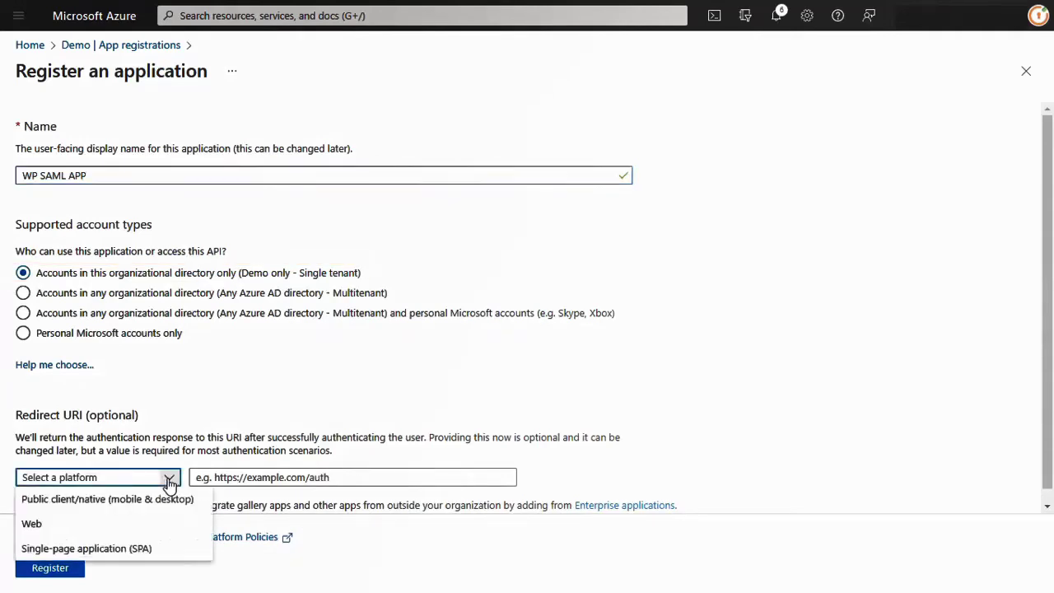
{"action": "left_click", "coordinate": [157, 525]}
{"action": "left_click", "coordinate": [247, 478]}
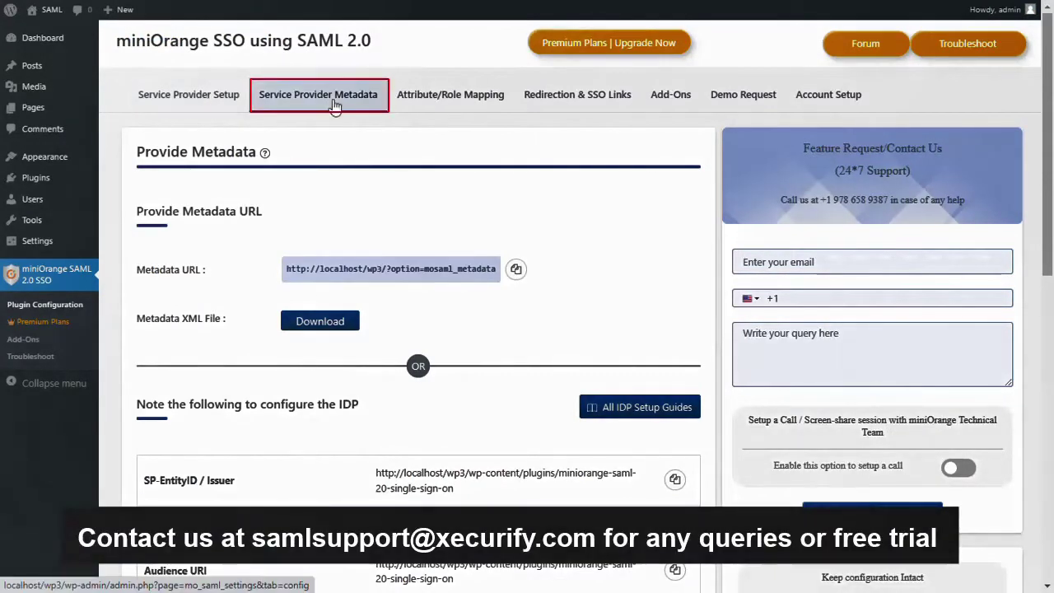
{"action": "scroll", "coordinate": [611, 302], "scroll_direction": "down", "scroll_amount": 5}
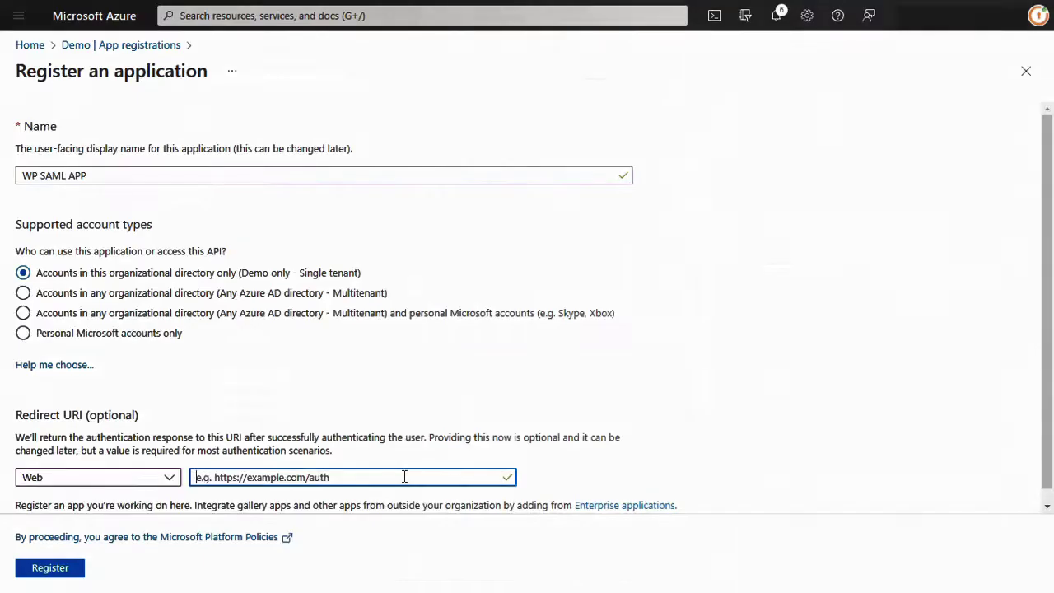
Step: Register WP SAML APP with the ACS redirect URI, then save and copy its Application ID URI
{"action": "type", "text": "http://localhost/wp3/"}
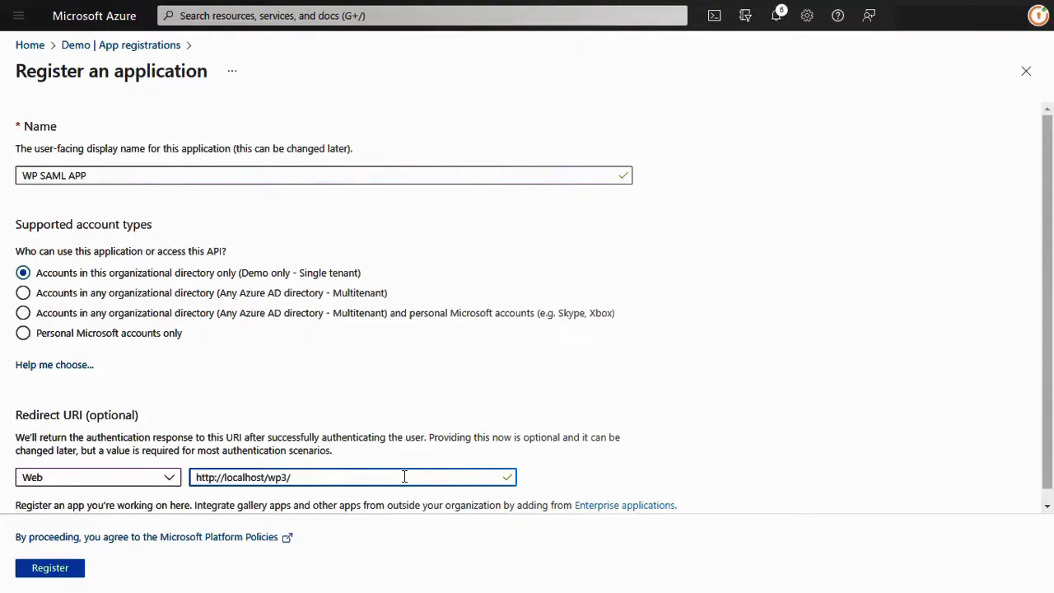
{"action": "left_click", "coordinate": [52, 567]}
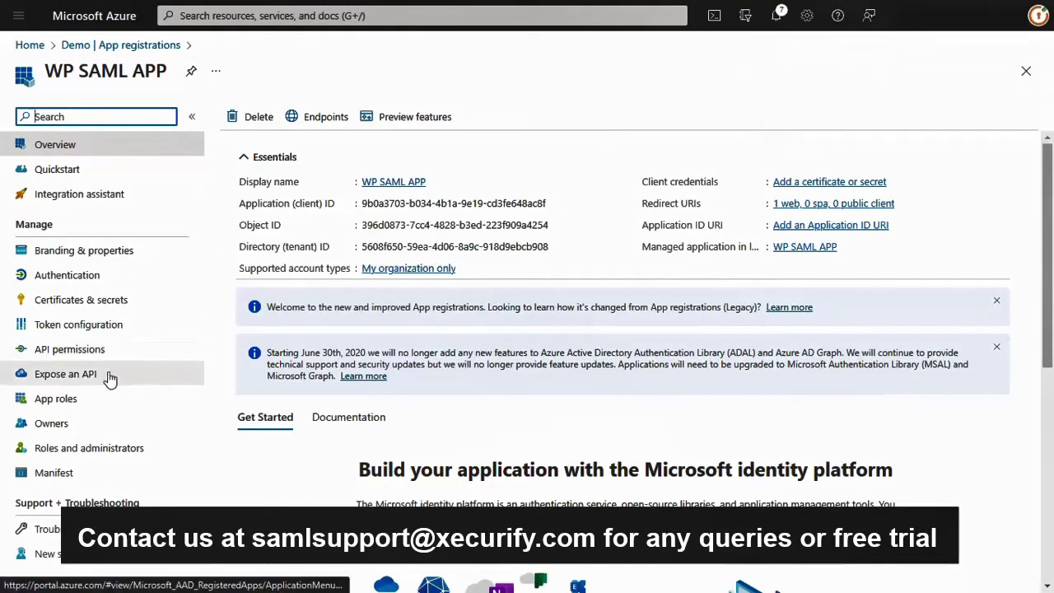
{"action": "left_click", "coordinate": [110, 374]}
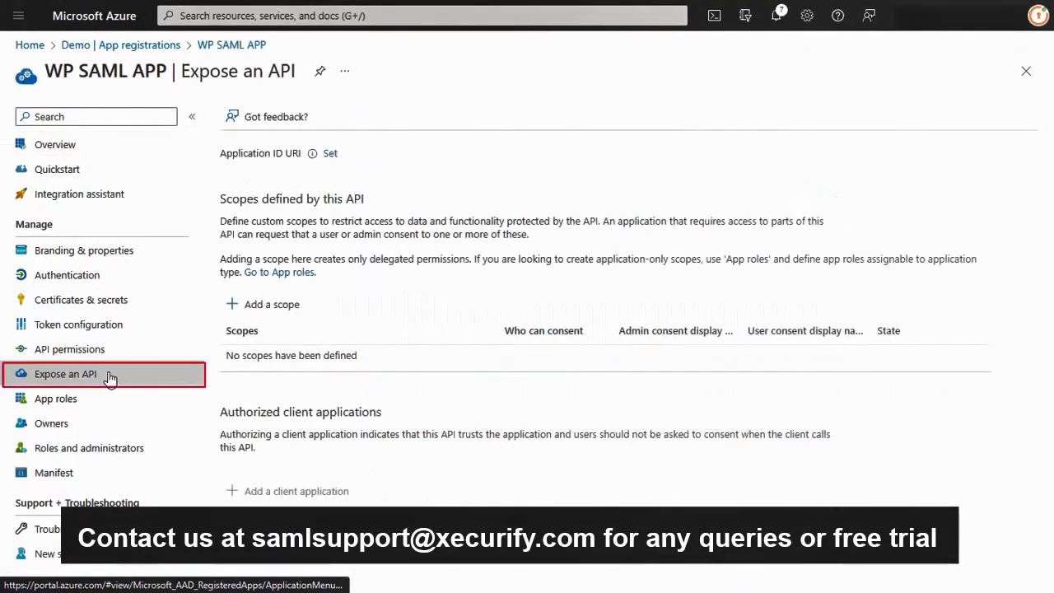
{"action": "left_click", "coordinate": [330, 155]}
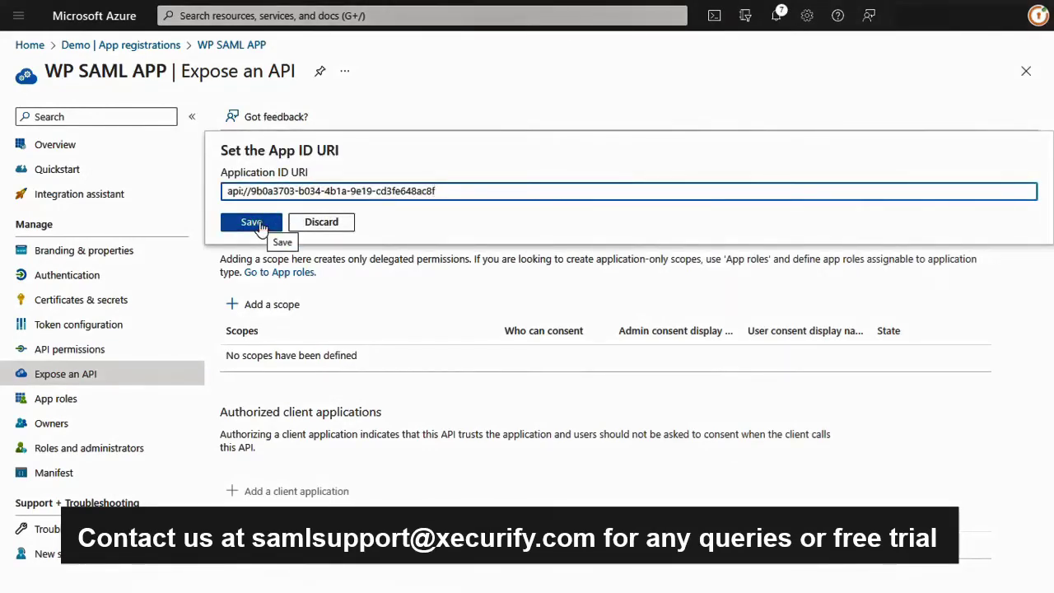
{"action": "left_click", "coordinate": [260, 226]}
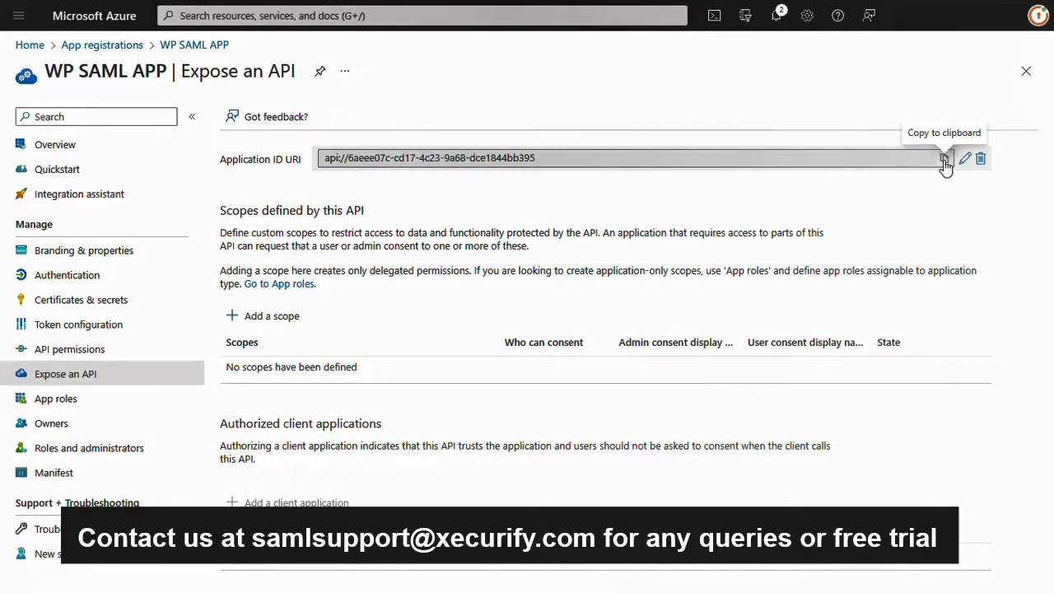
{"action": "left_click", "coordinate": [944, 159]}
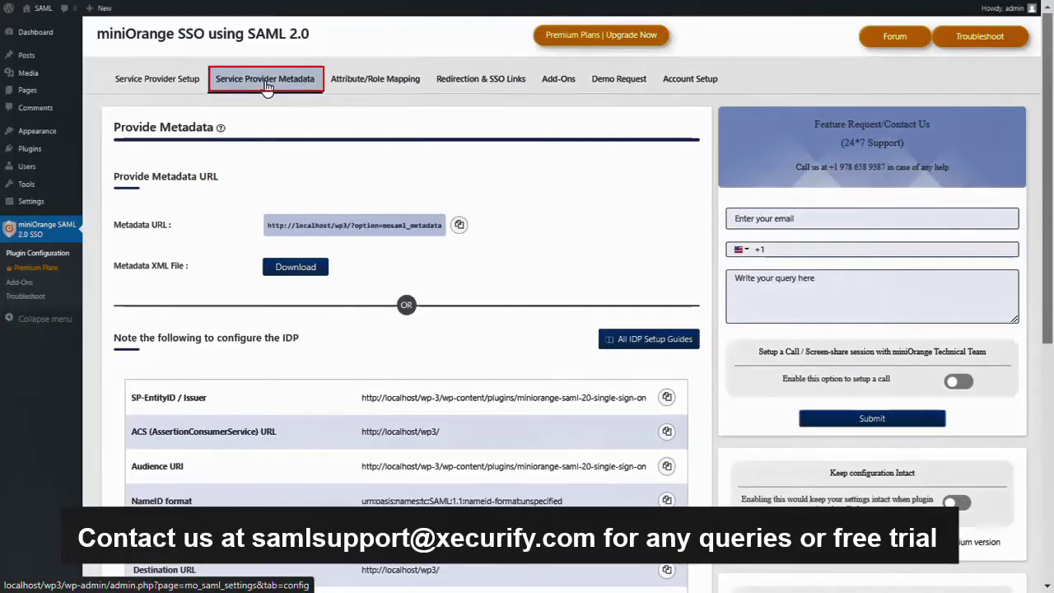
Step: Replace the SP EntityID / Issuer with the Azure Application ID URI and update the endpoints
{"action": "scroll", "coordinate": [494, 189], "scroll_direction": "down", "scroll_amount": 3}
{"action": "scroll", "coordinate": [565, 207], "scroll_direction": "down", "scroll_amount": 3}
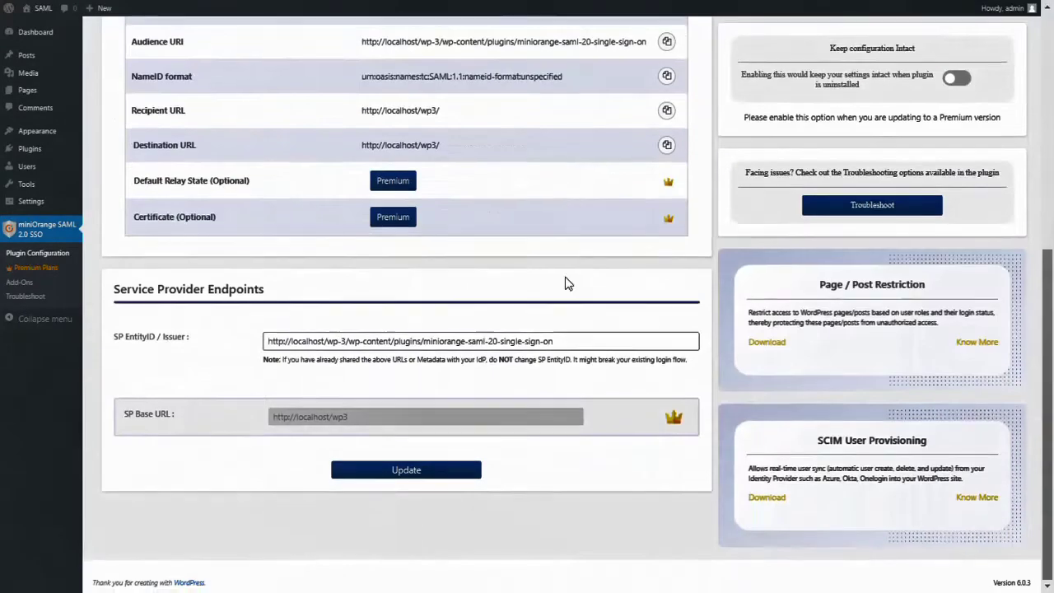
{"action": "left_click_drag", "start_coordinate": [565, 341], "coordinate": [265, 340]}
{"action": "key", "text": "ctrl+v"}
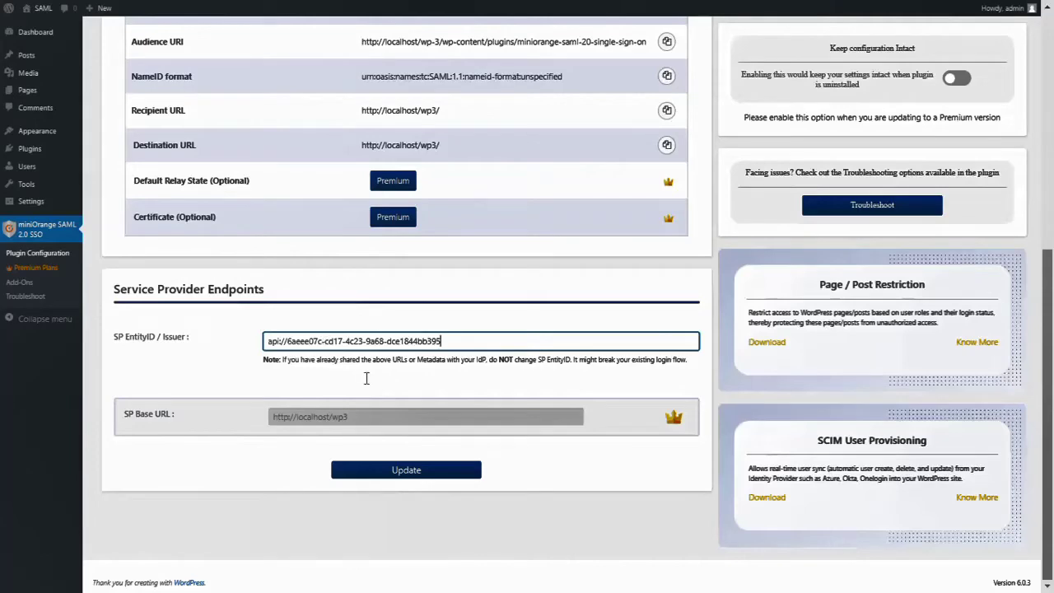
{"action": "left_click", "coordinate": [407, 470]}
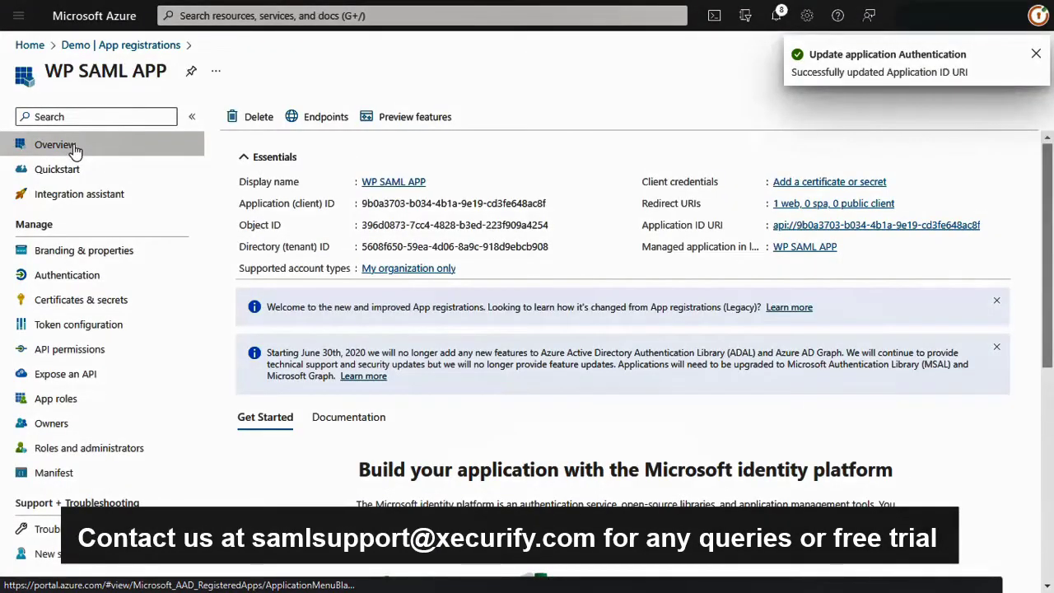
Step: Copy the Federation metadata document URL from WP SAML APP's Endpoints list
{"action": "left_click", "coordinate": [73, 148]}
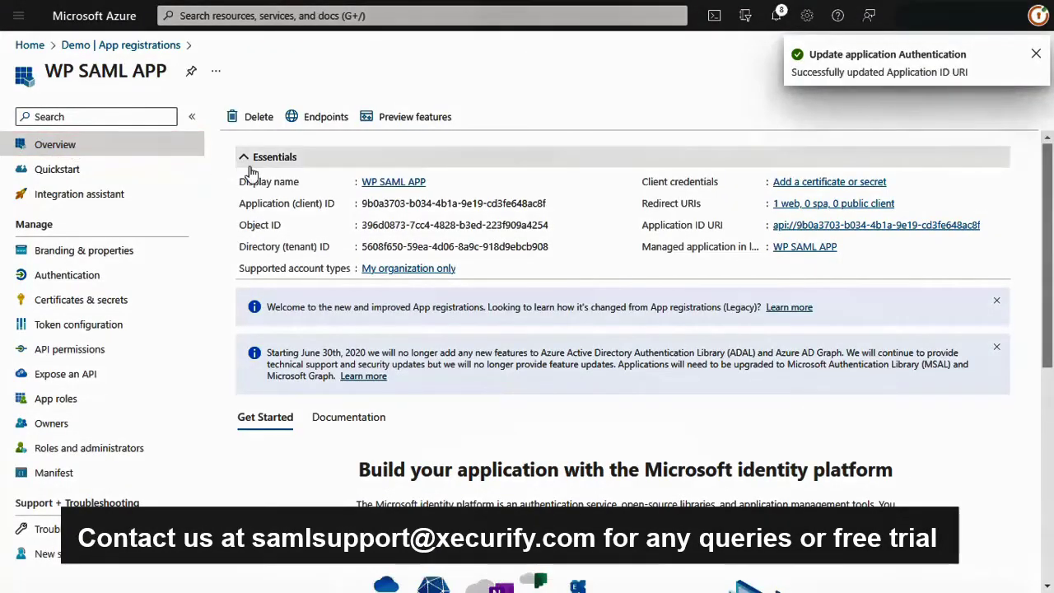
{"action": "left_click", "coordinate": [327, 118]}
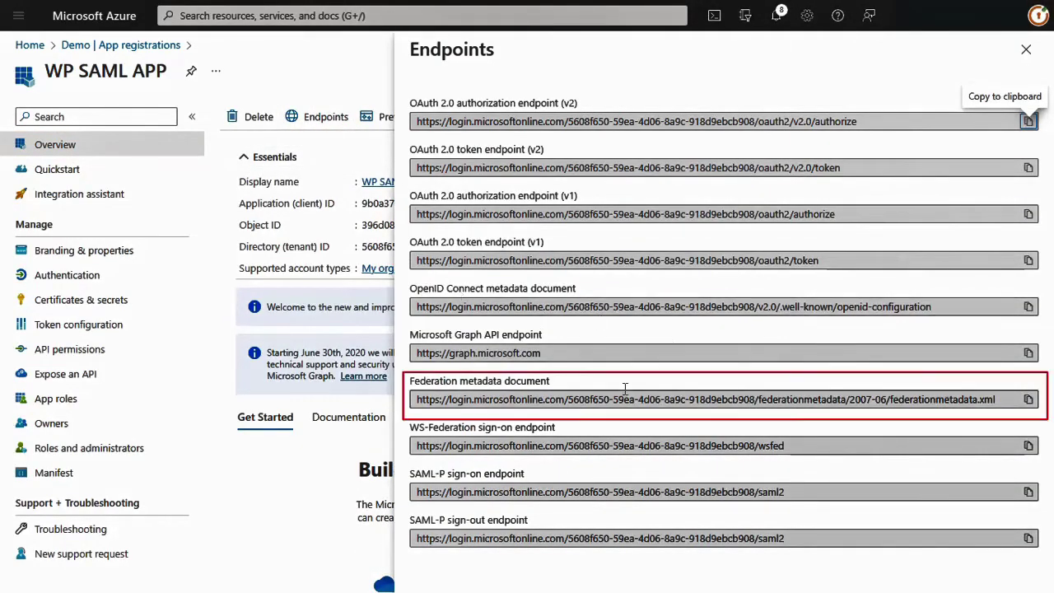
{"action": "left_click", "coordinate": [1027, 399]}
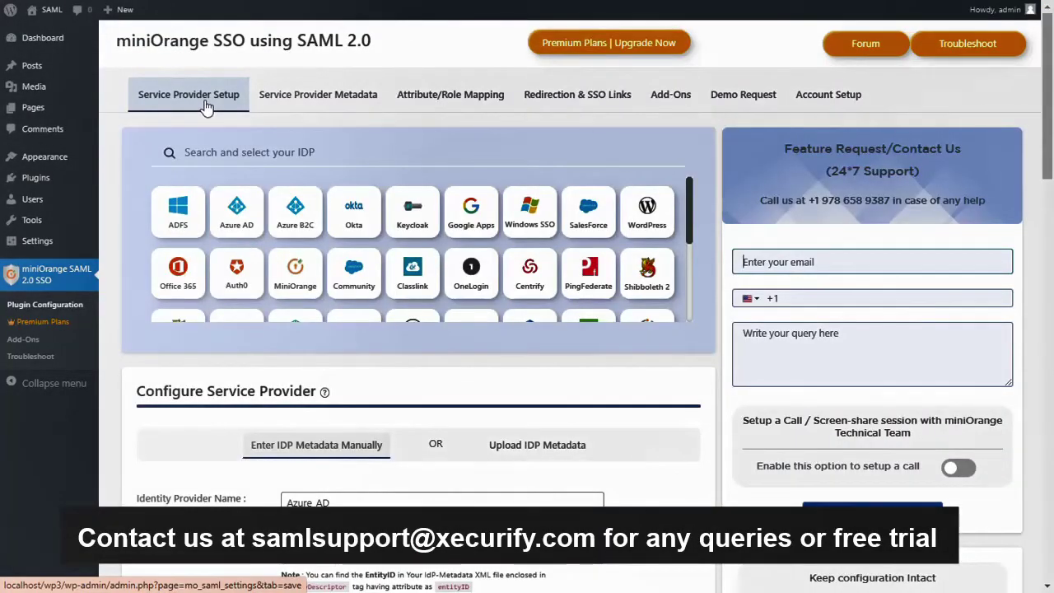
Step: Add IdP 'Azure_AD' by fetching metadata from the pasted federation metadata URL
{"action": "left_click", "coordinate": [207, 108]}
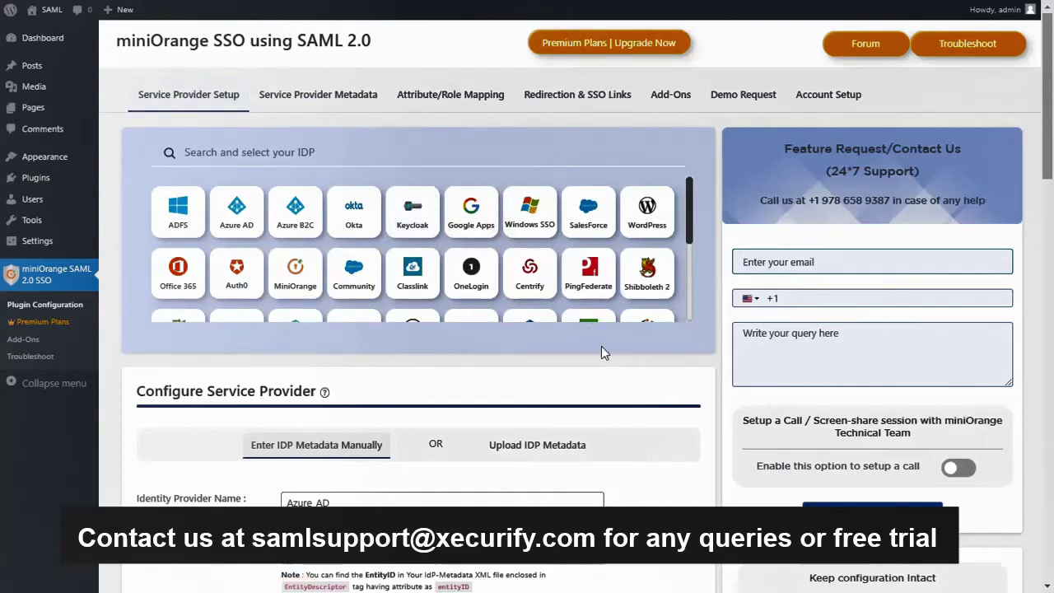
{"action": "scroll", "coordinate": [601, 350], "scroll_direction": "down", "scroll_amount": 3}
{"action": "left_click", "coordinate": [514, 176]}
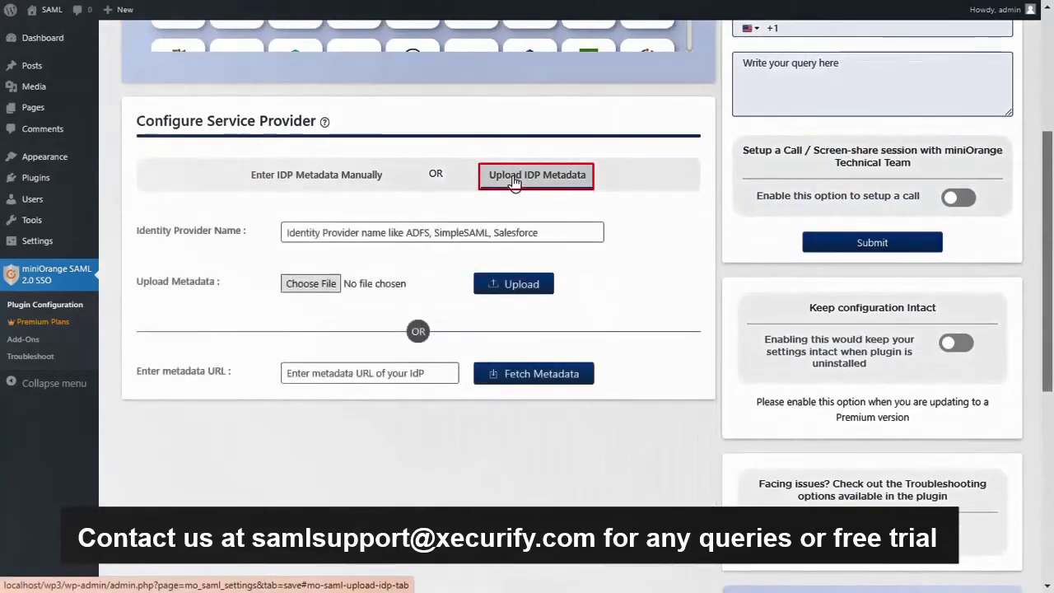
{"action": "left_click", "coordinate": [404, 231]}
{"action": "type", "text": "Azure"}
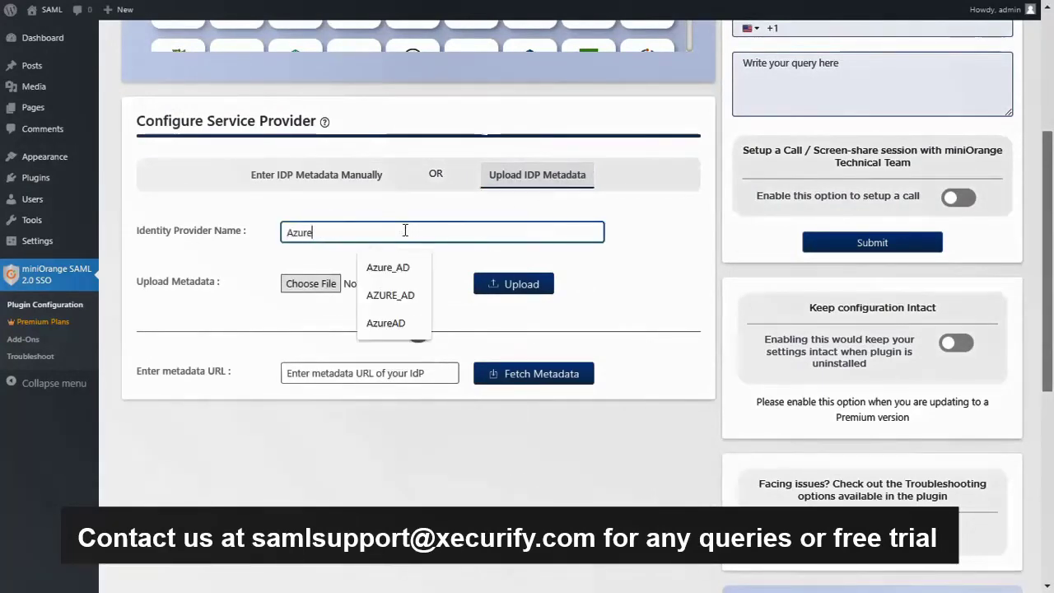
{"action": "type", "text": "_AD"}
{"action": "left_click", "coordinate": [308, 322]}
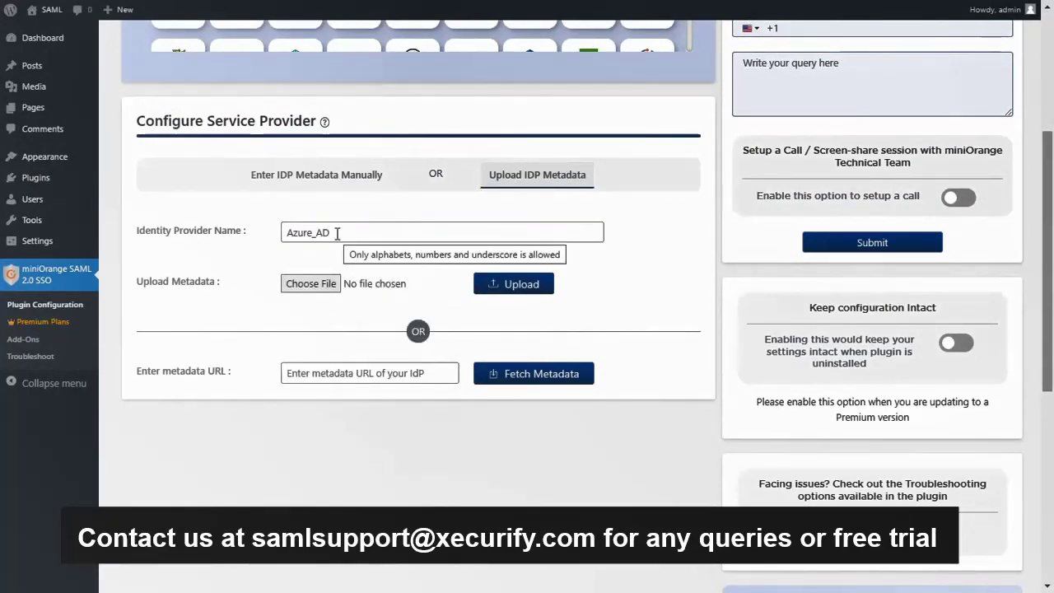
{"action": "left_click", "coordinate": [389, 377]}
{"action": "key", "text": "ctrl+v"}
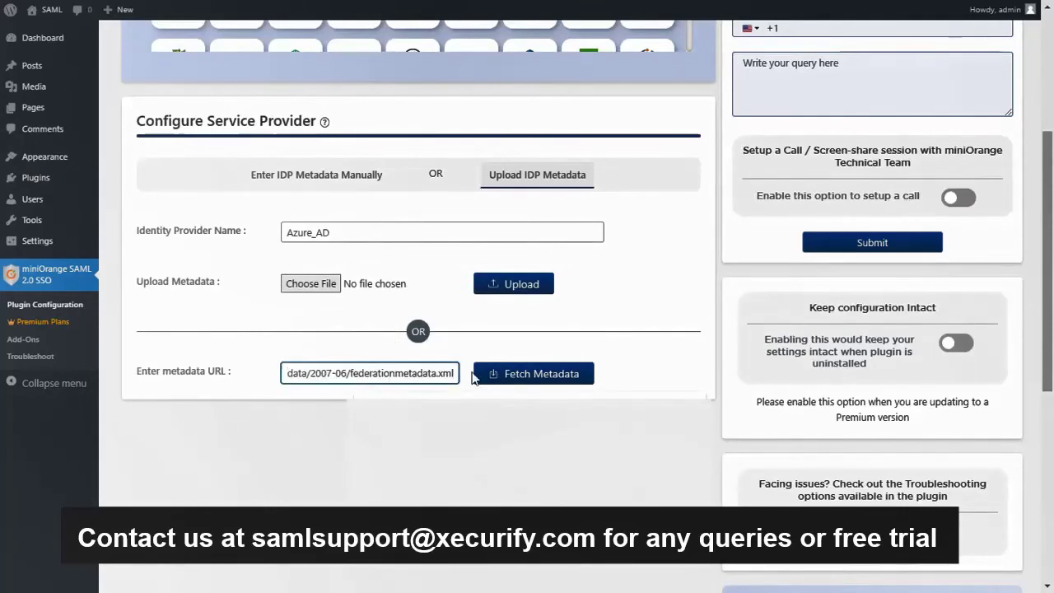
{"action": "left_click", "coordinate": [519, 379]}
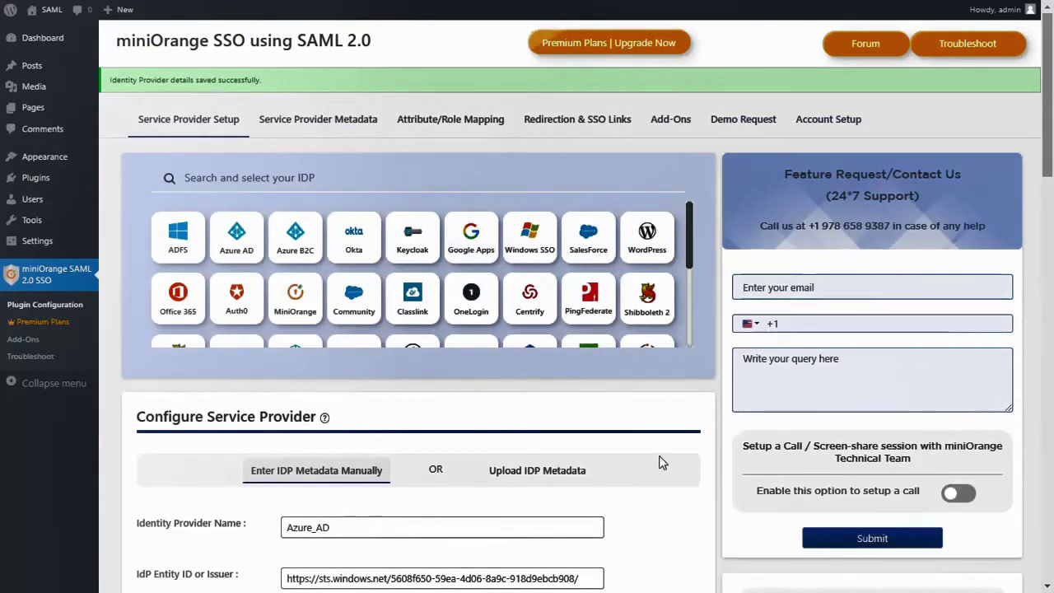
Step: Run Test Configuration against Azure AD and enable the Single Sign-On login button
{"action": "scroll", "coordinate": [658, 462], "scroll_direction": "down", "scroll_amount": 15}
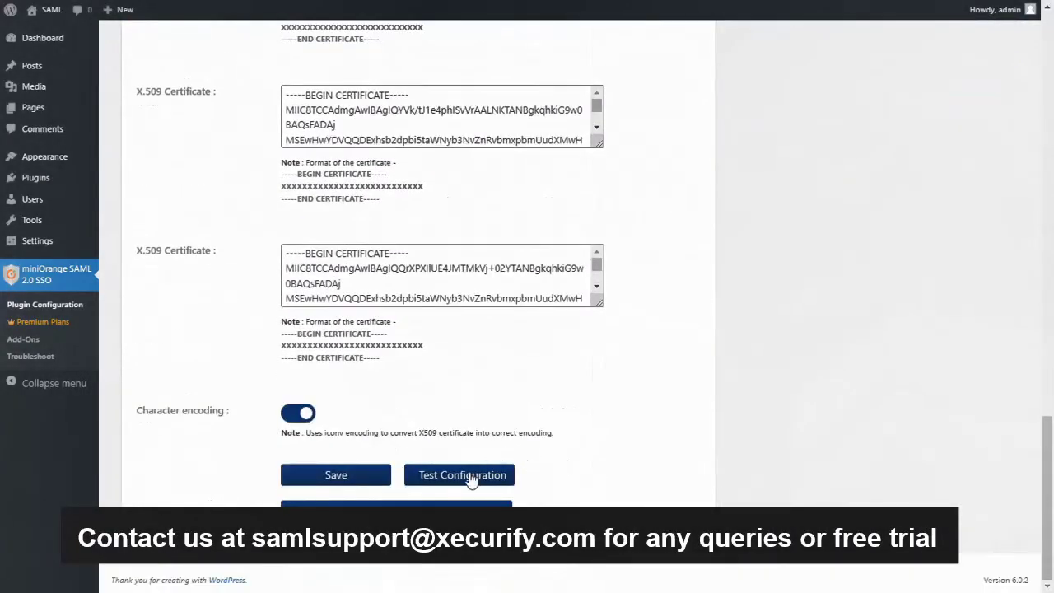
{"action": "left_click", "coordinate": [471, 481]}
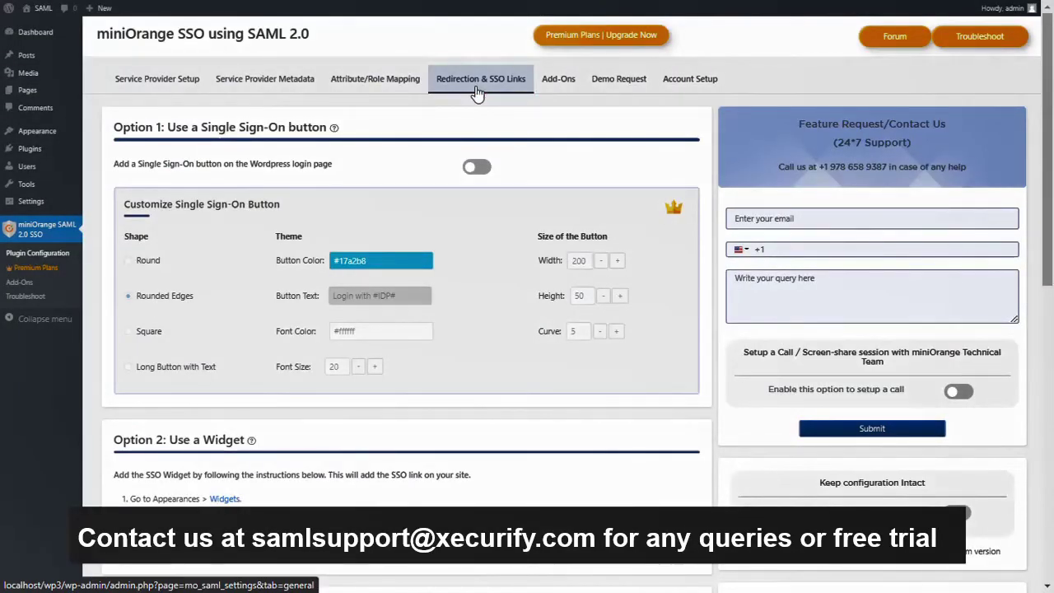
{"action": "left_click", "coordinate": [477, 169]}
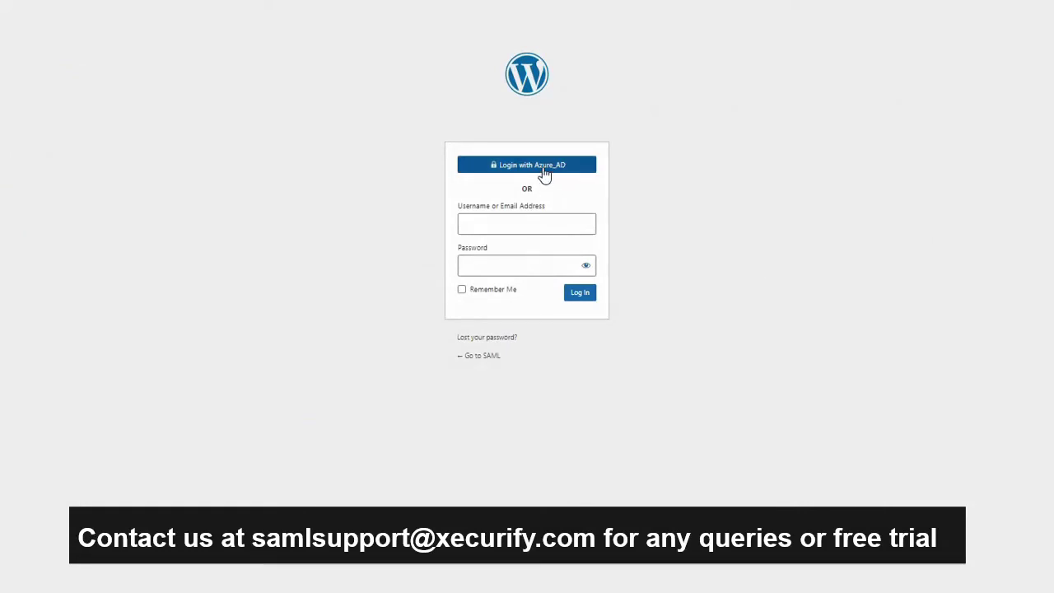
Step: Start Azure_AD login from the WordPress login page and enter the Microsoft account password
{"action": "left_click", "coordinate": [545, 176]}
{"action": "left_click", "coordinate": [598, 346]}
{"action": "type", "text": "*********"}
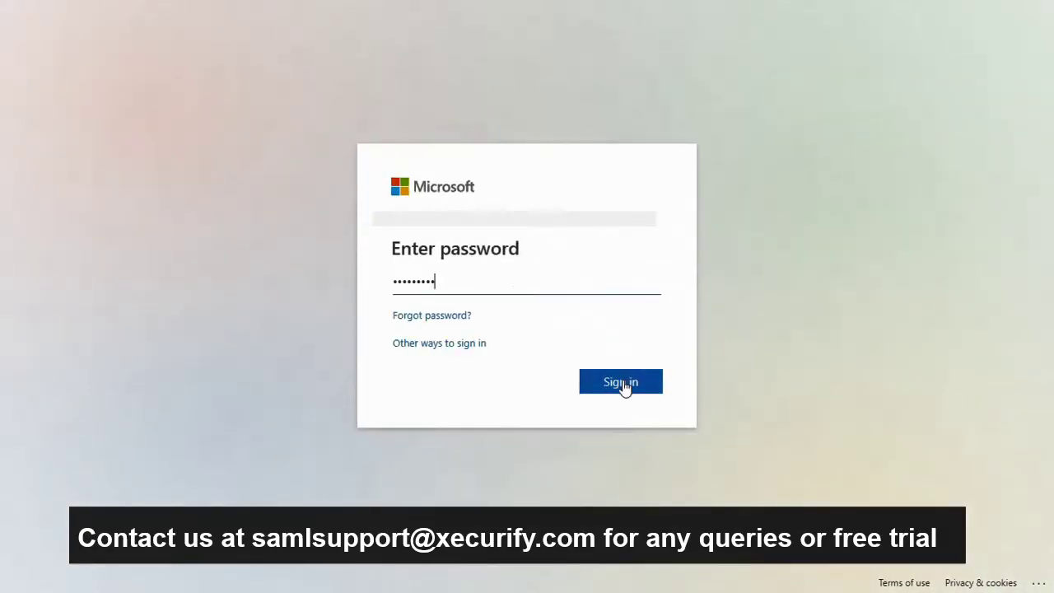